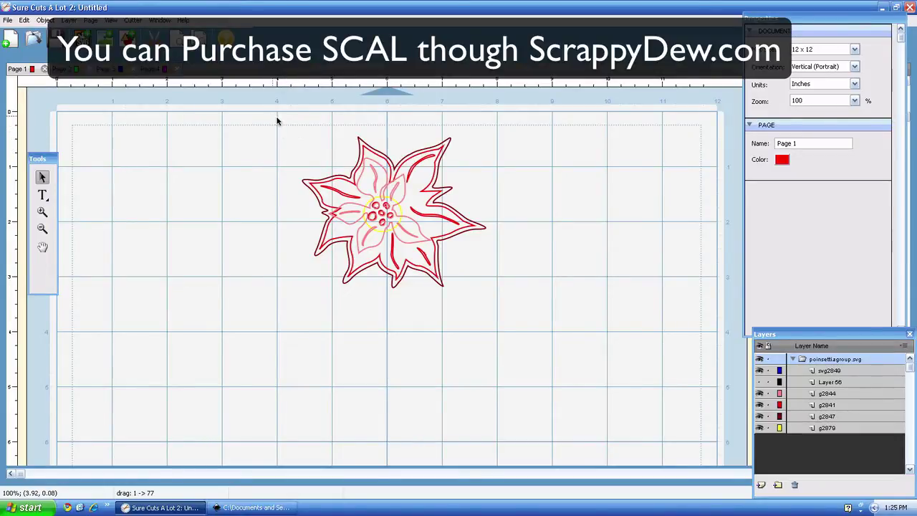
- Drag-select the whole poinsettia on the mat, then clear the selection
left_click_drag(270, 118, 520, 318)
left_click(555, 195)
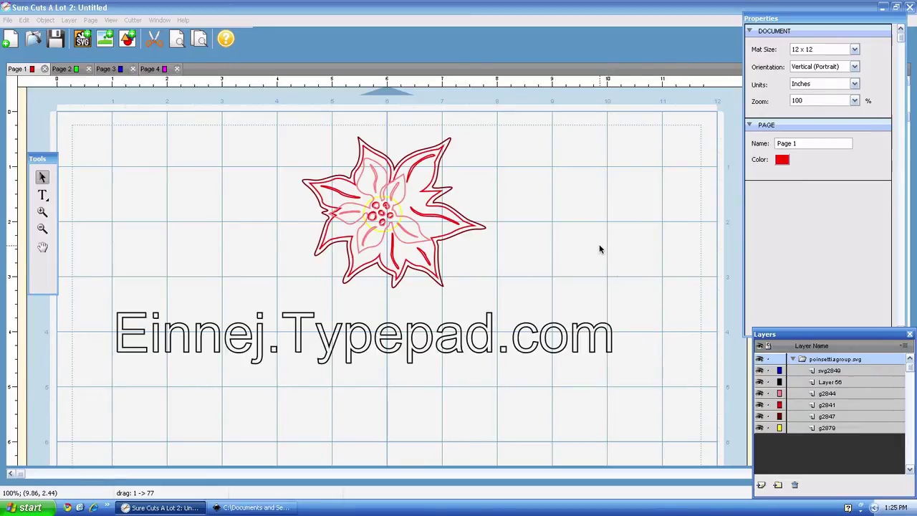
- Hide the website address text and group the selected poinsettia via Object > Group
left_click(760, 383)
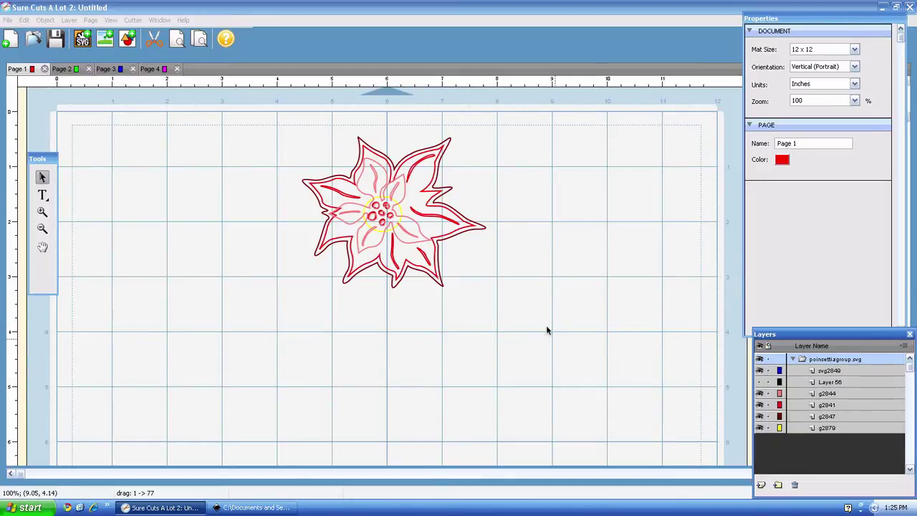
left_click(393, 224)
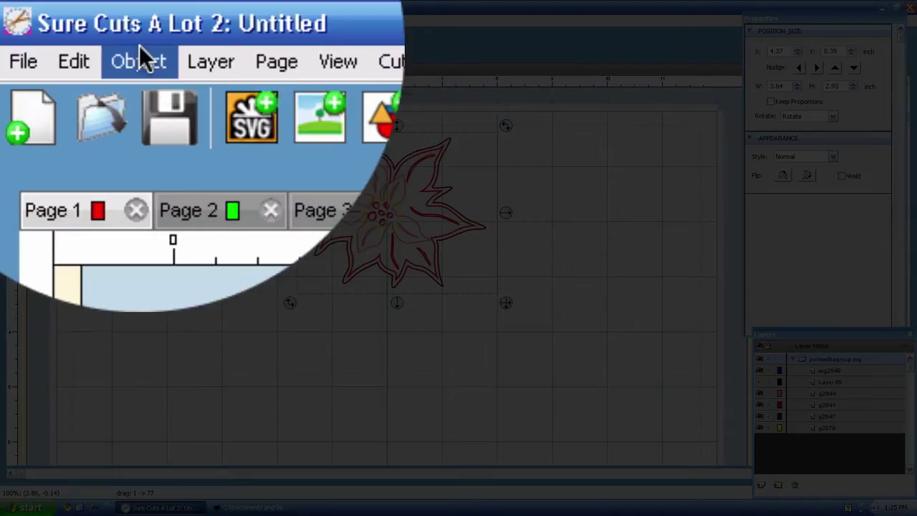
left_click(45, 20)
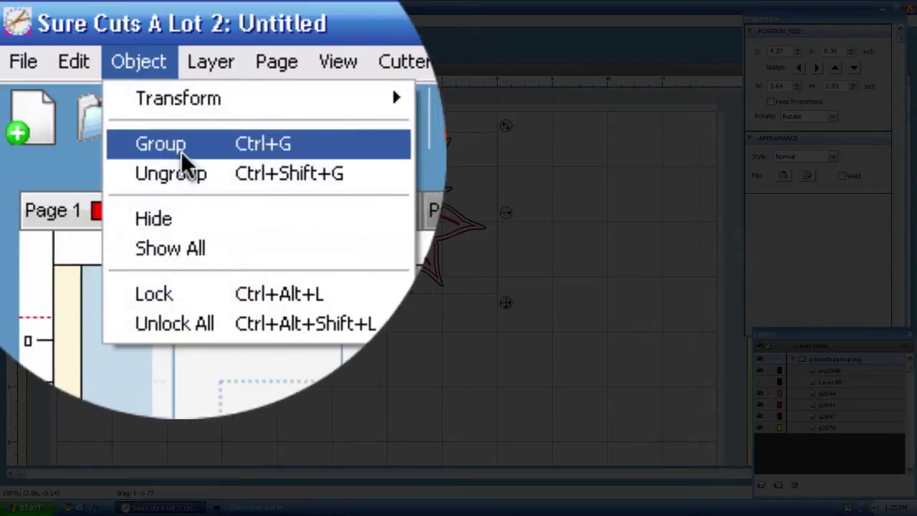
left_click(57, 47)
- Pull the poinsettia apart: red flower head to the right, outline piece to the left
left_click(391, 241)
left_click(386, 224)
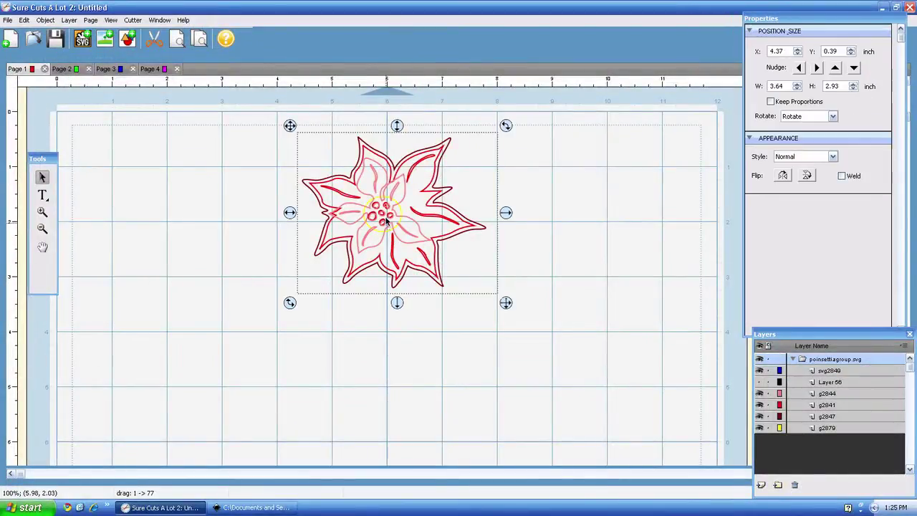
left_click_drag(290, 126, 227, 165)
left_click(369, 149)
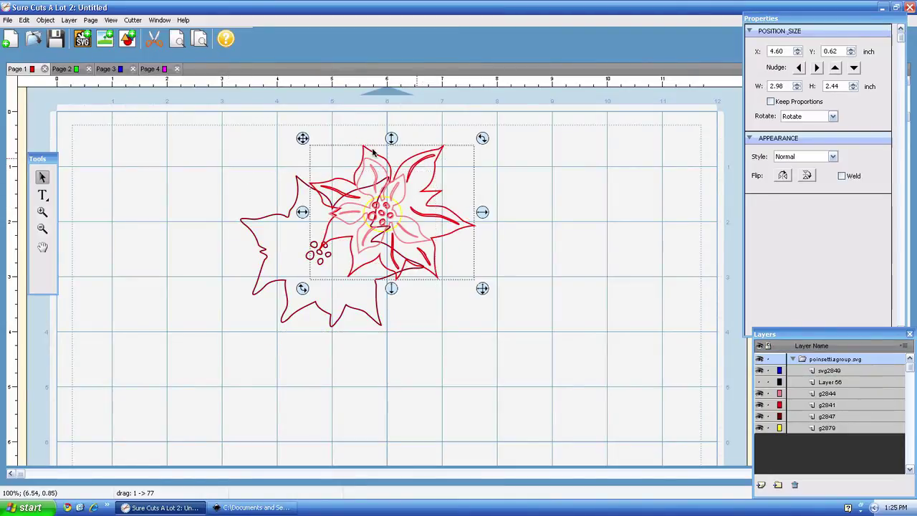
left_click_drag(310, 146, 534, 235)
left_click(376, 205)
left_click_drag(227, 165, 87, 195)
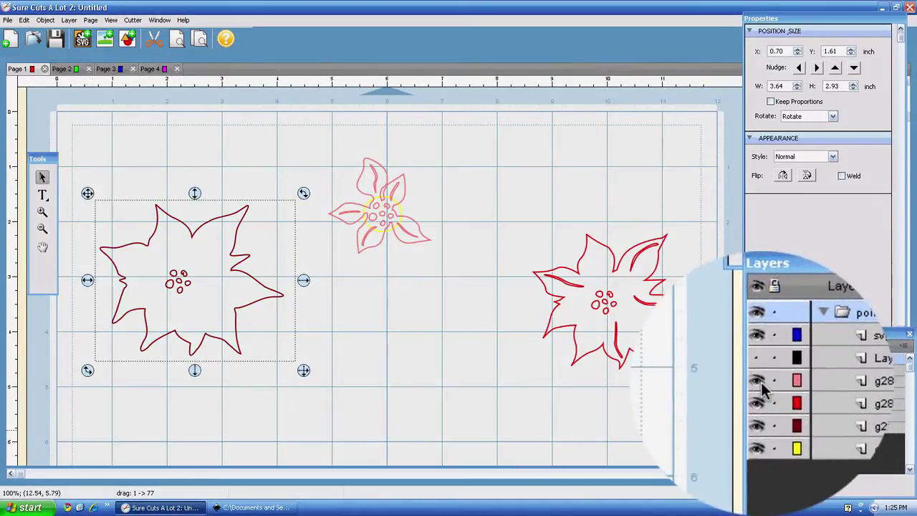
- Toggle the pink and red flower layers' visibility to identify which layer is which
left_click(760, 394)
left_click(761, 387)
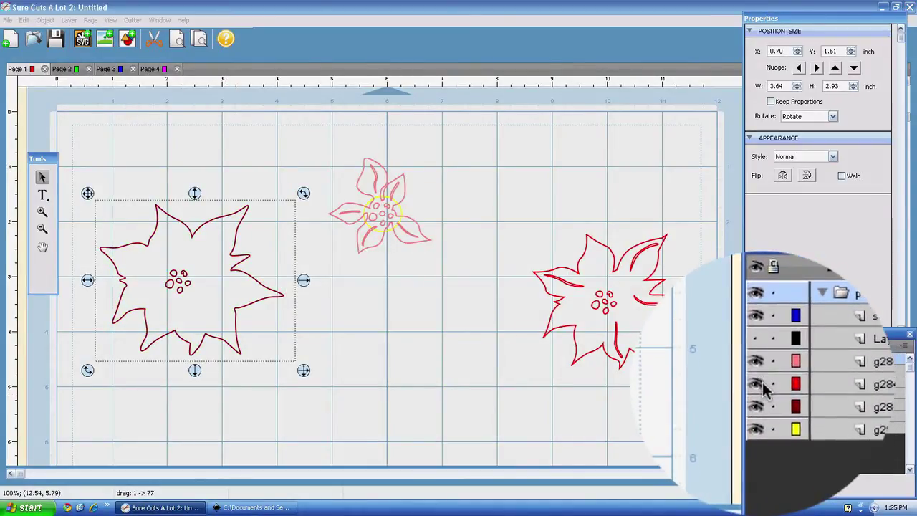
left_click(764, 390)
left_click(765, 391)
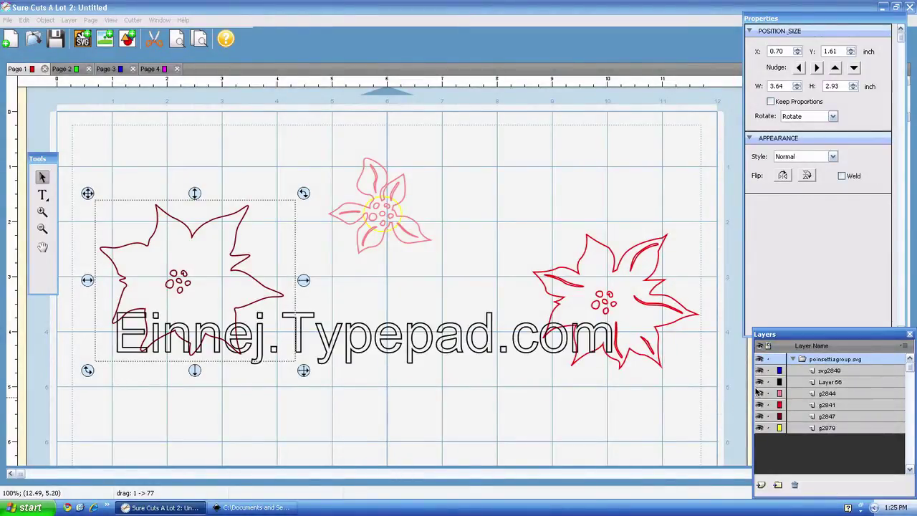
left_click(759, 382)
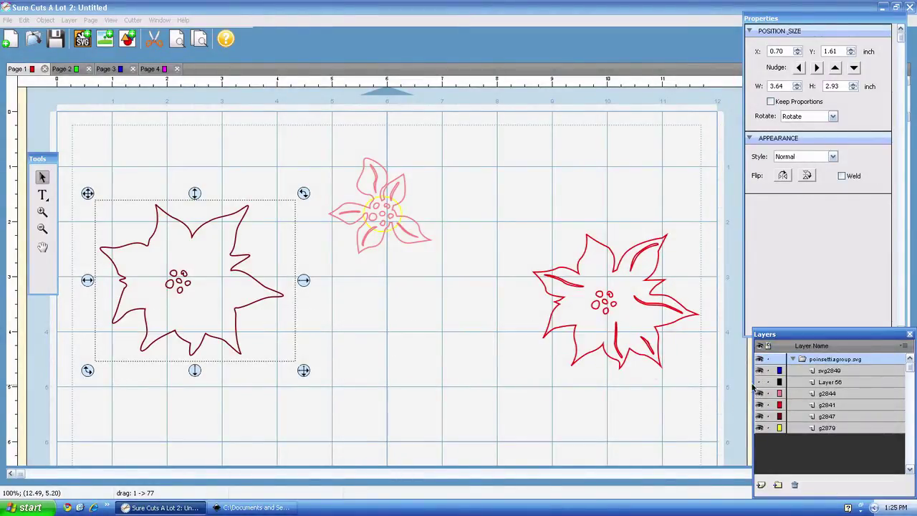
left_click(479, 394)
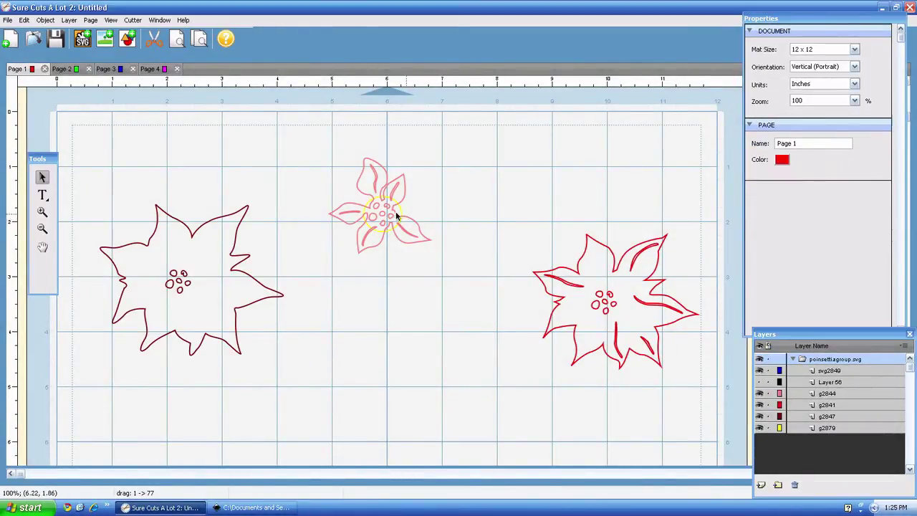
- Drag the yellow circle out of the pink flower, then go to Page 4 and Inkscape
left_click(366, 207)
left_click_drag(356, 188, 487, 169)
left_click(445, 260)
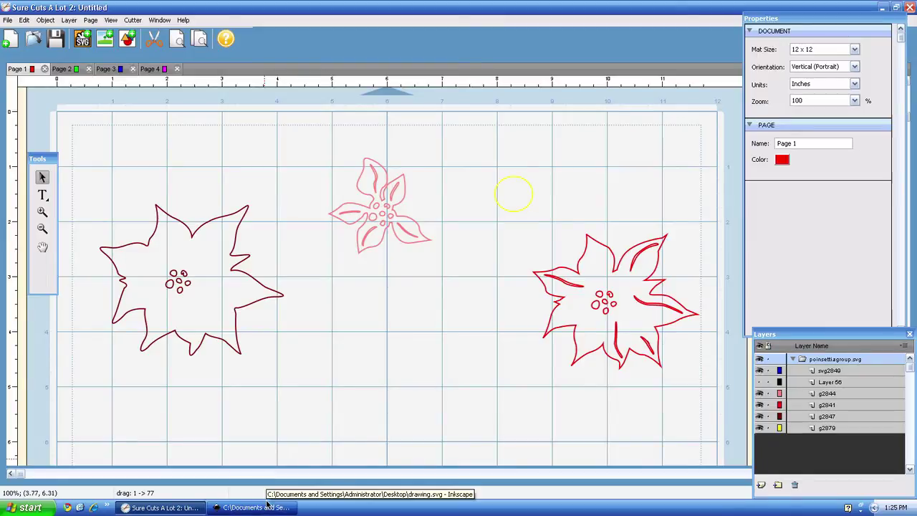
left_click(160, 68)
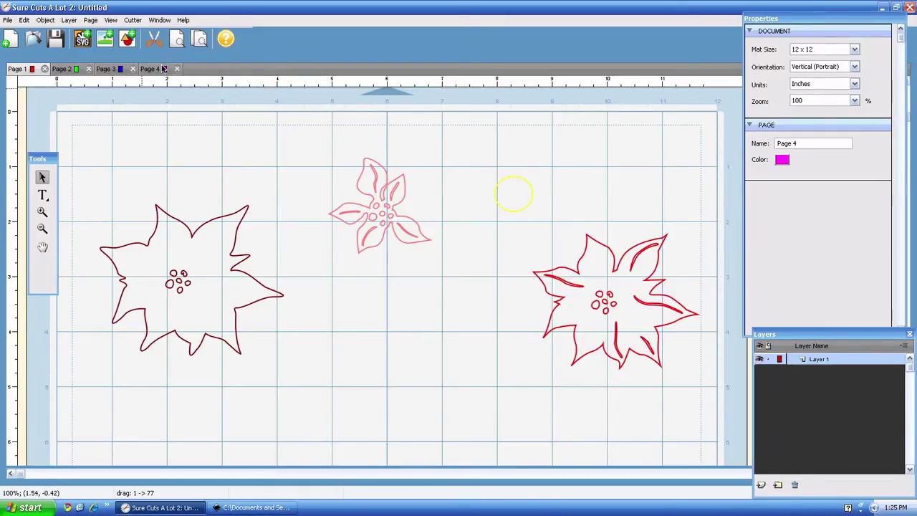
left_click(294, 508)
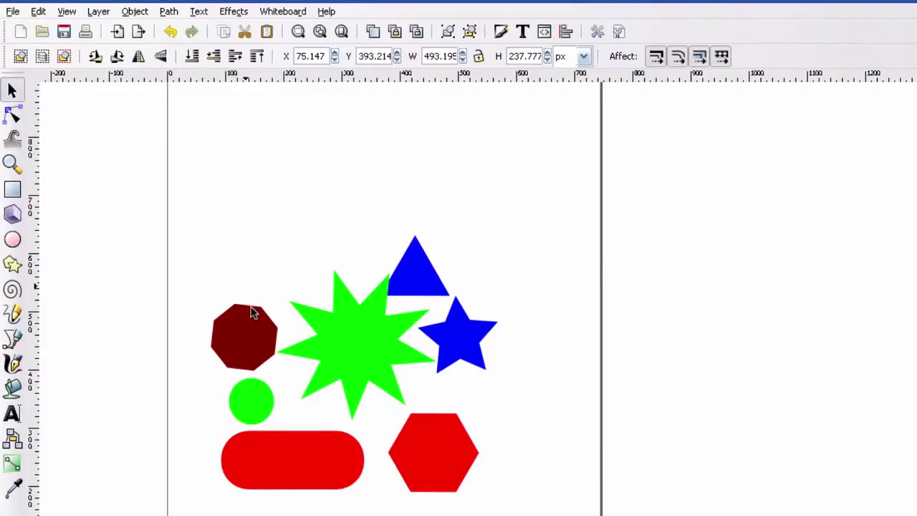
- Rubber-band select all seven coloured shapes, after briefly selecting the dark-red octagon alone
left_click_drag(192, 199, 571, 405)
left_click(570, 317)
left_click(255, 338)
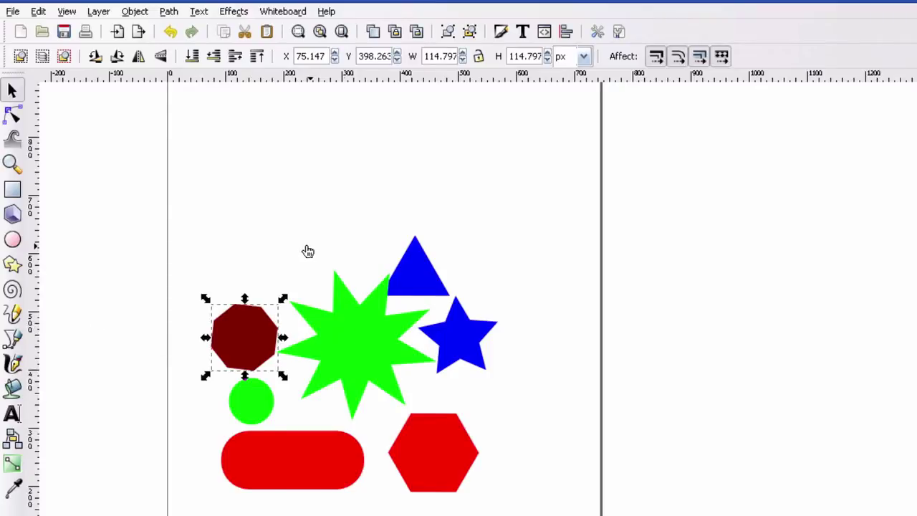
left_click(272, 332)
left_click(256, 332)
left_click_drag(161, 153, 545, 501)
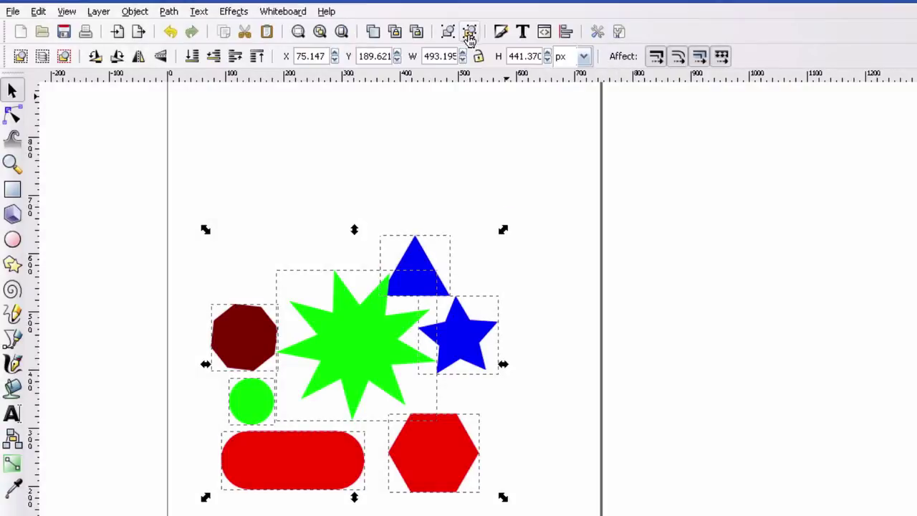
left_click(407, 133)
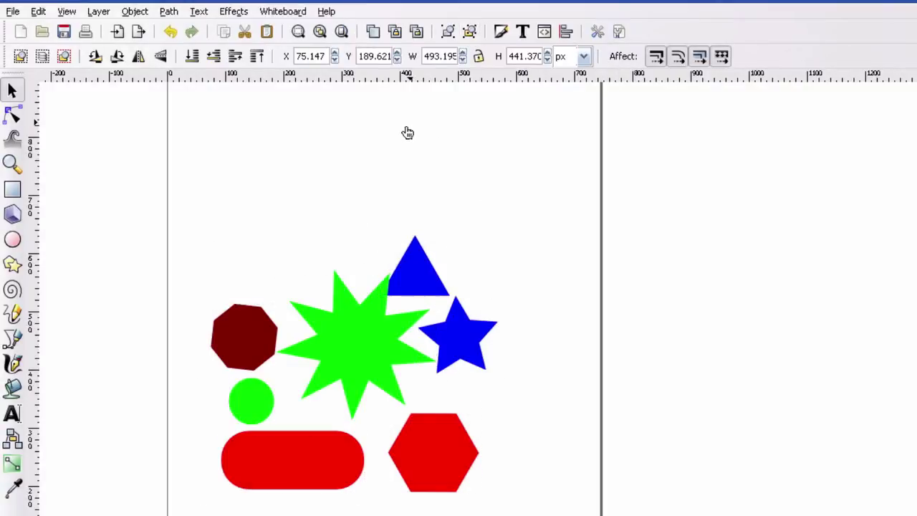
left_click(423, 272)
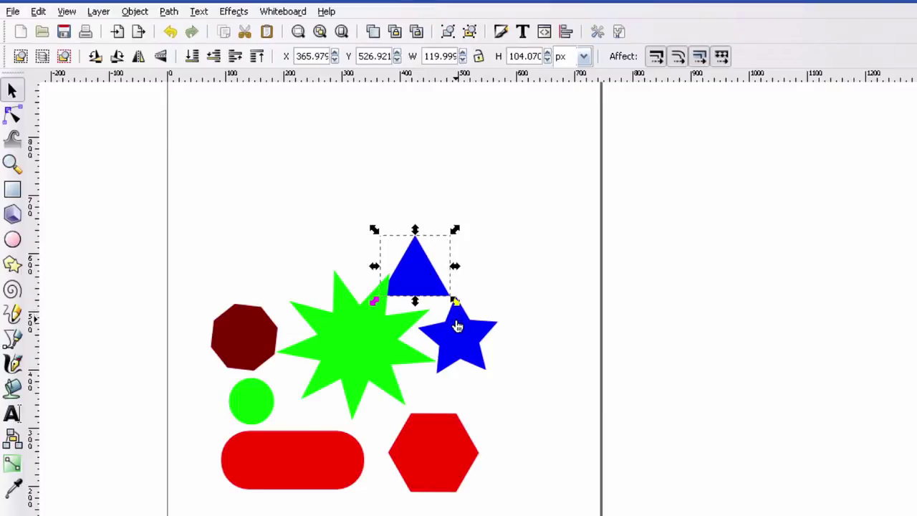
left_click(457, 326, "shift")
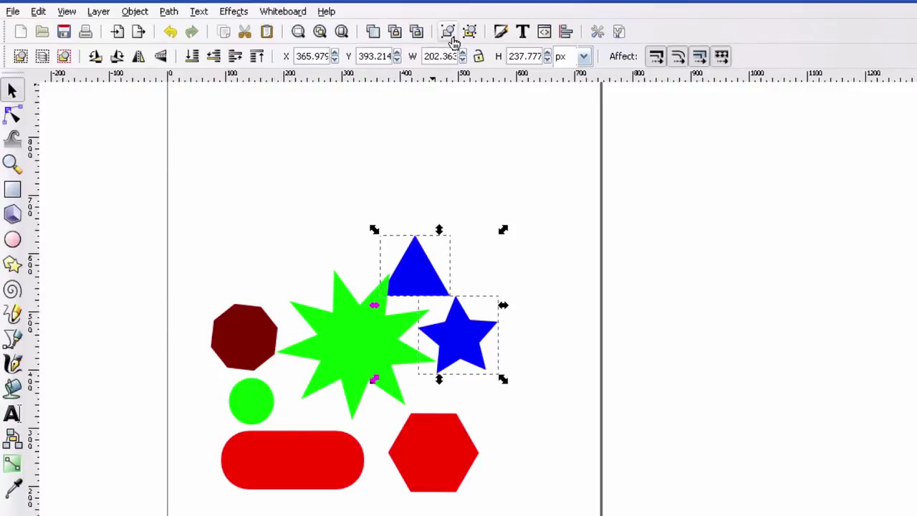
- Move the blue triangle to the page's upper left with the blue star beside it
left_click(366, 179)
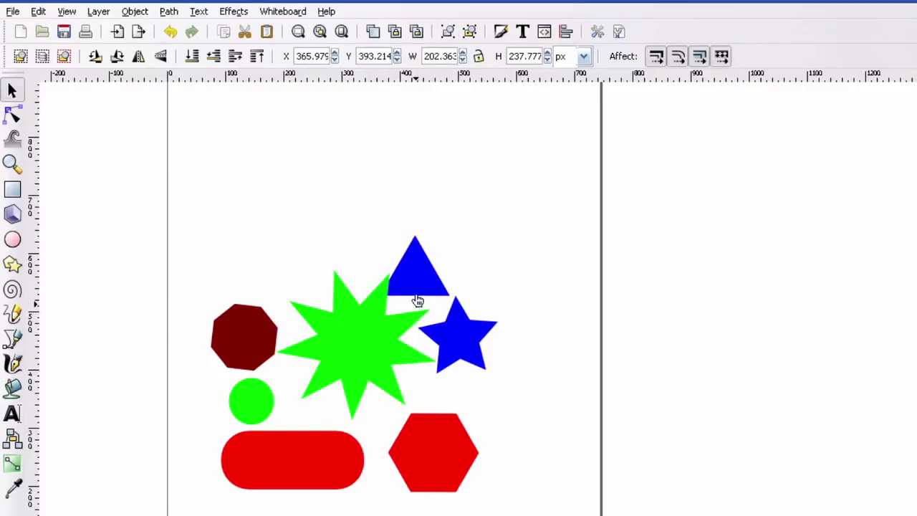
left_click_drag(422, 284, 258, 219)
left_click_drag(459, 346, 337, 209)
left_click(480, 258)
- Select each shape in turn: starburst, hexagon, rounded rectangle, circle, octagon, triangle and star
left_click(367, 324)
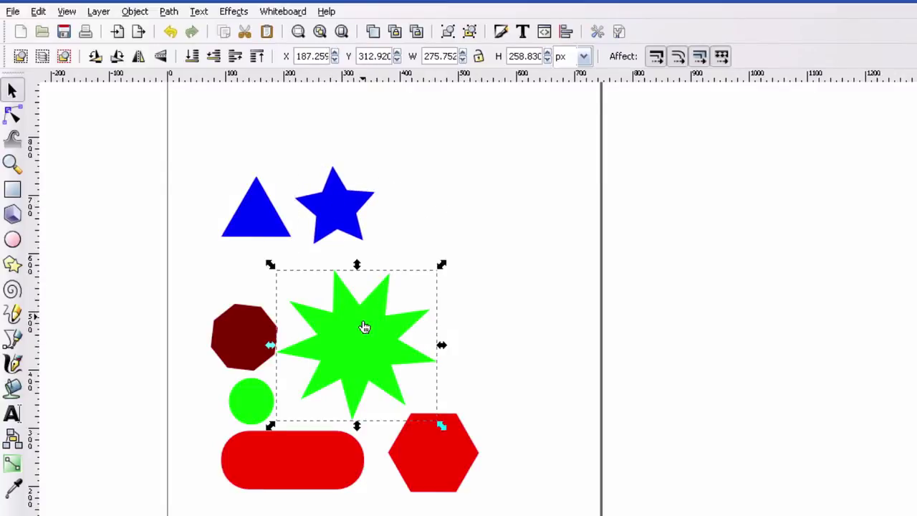
left_click(434, 429)
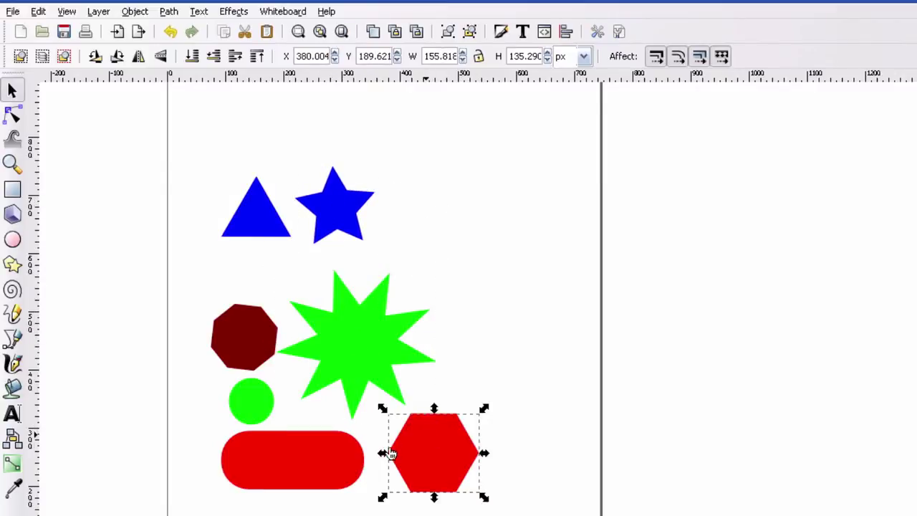
left_click(319, 454)
left_click(256, 421)
left_click(374, 348)
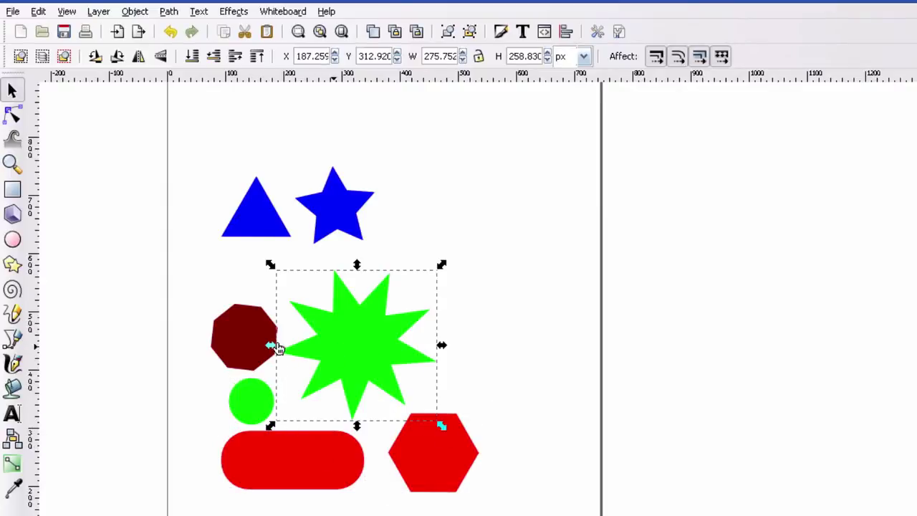
left_click(262, 338)
left_click(252, 232)
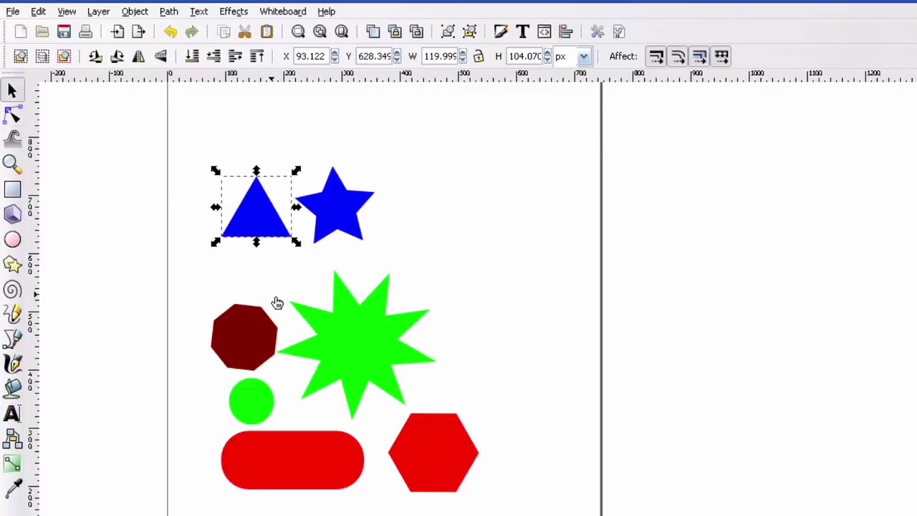
left_click(342, 222)
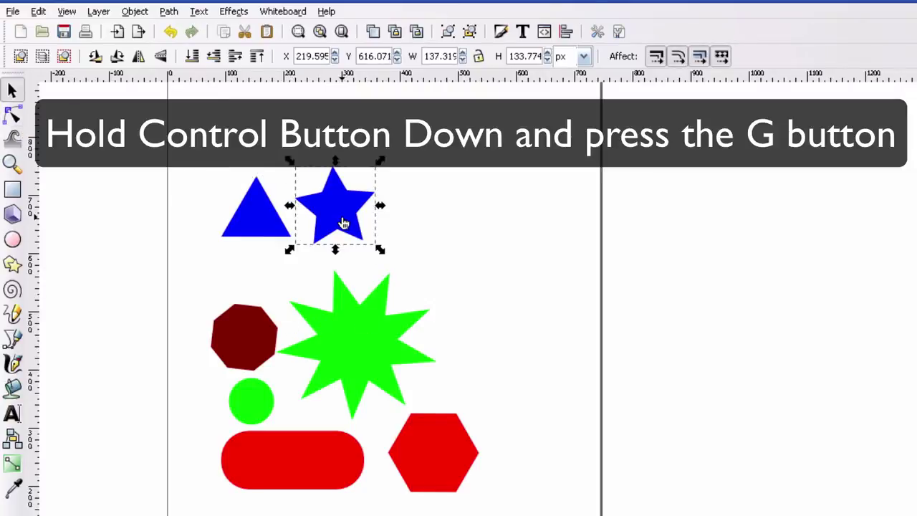
left_click(353, 365)
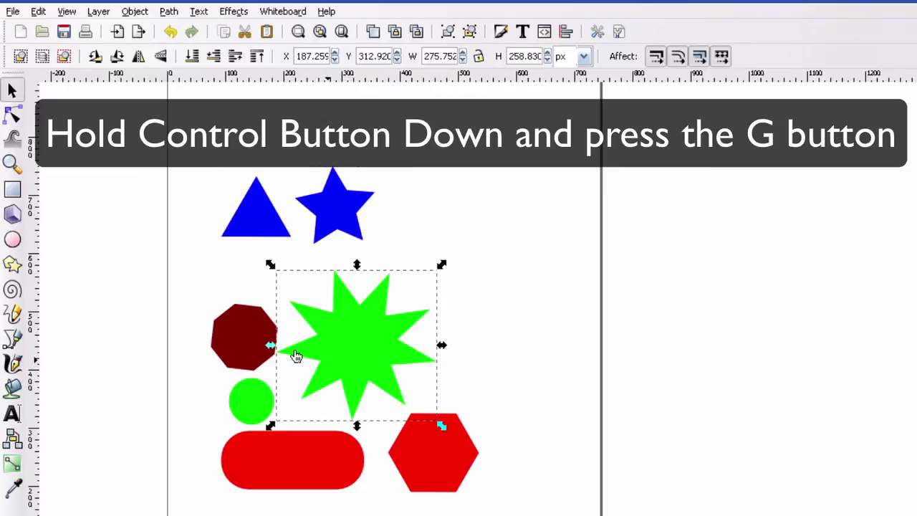
left_click(244, 331)
left_click(261, 421)
left_click(276, 462)
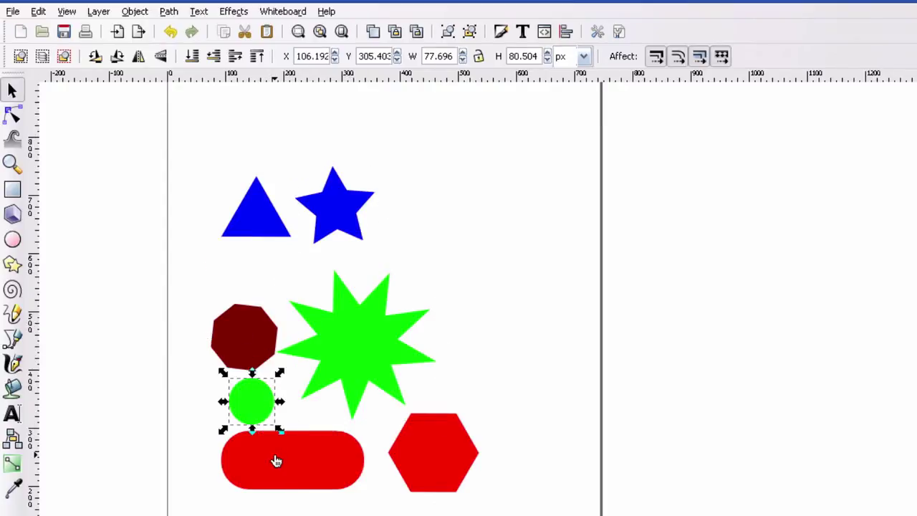
left_click(430, 467)
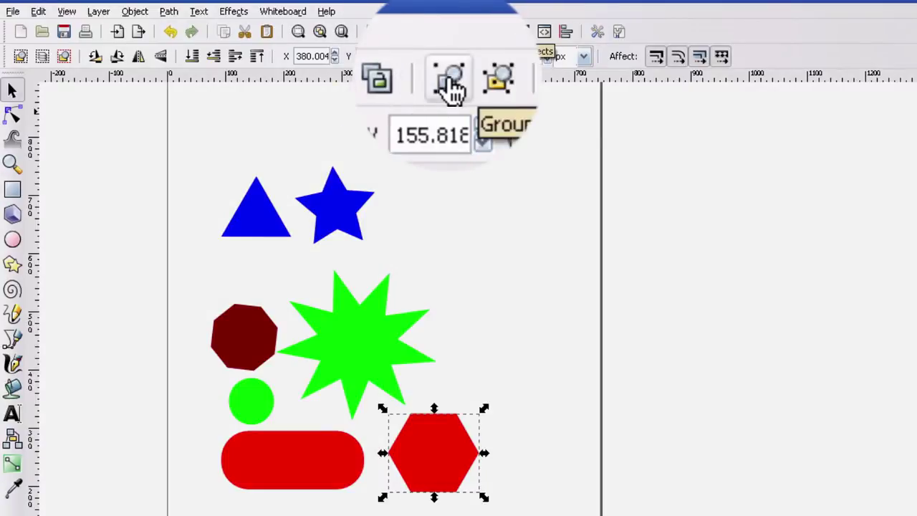
- Group the blue triangle as its own object, deselect, and save the drawing
left_click(255, 215)
left_click(133, 13)
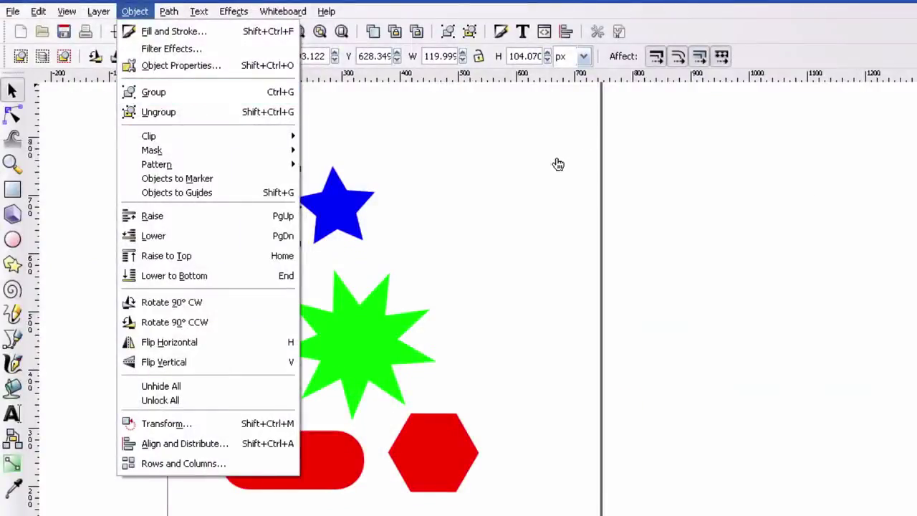
left_click(530, 260)
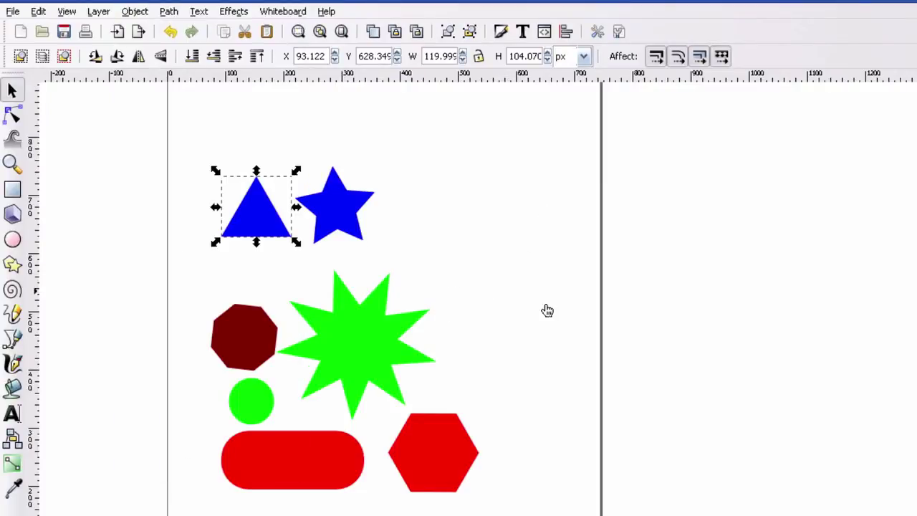
key("Escape")
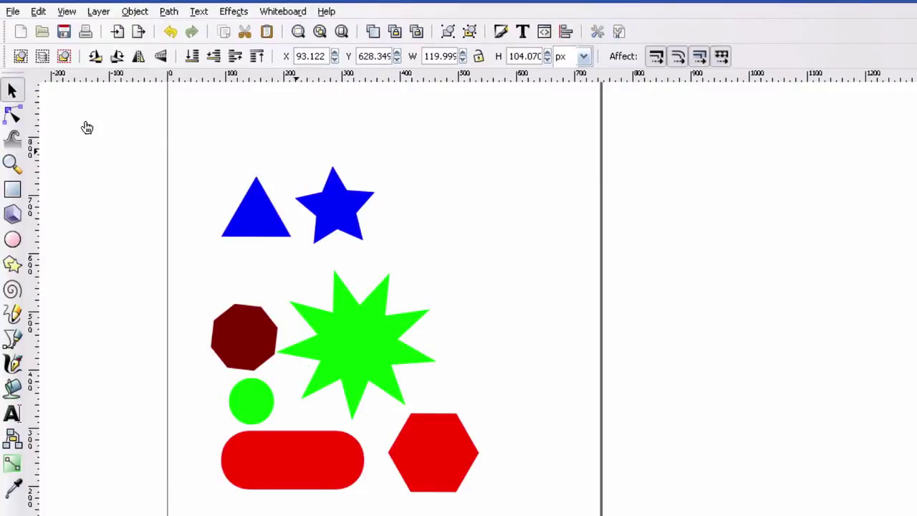
left_click(64, 31)
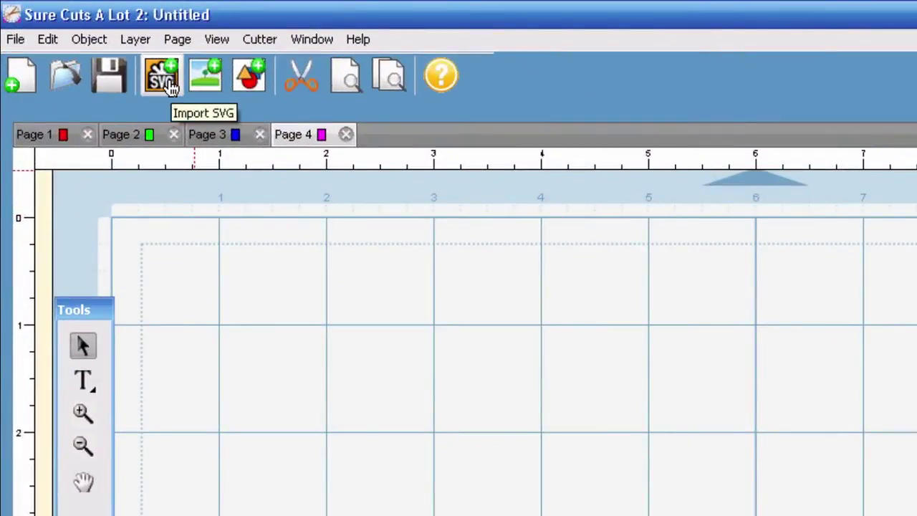
- Import drawing.svg into Page 4 through Import SVG
left_click(168, 83)
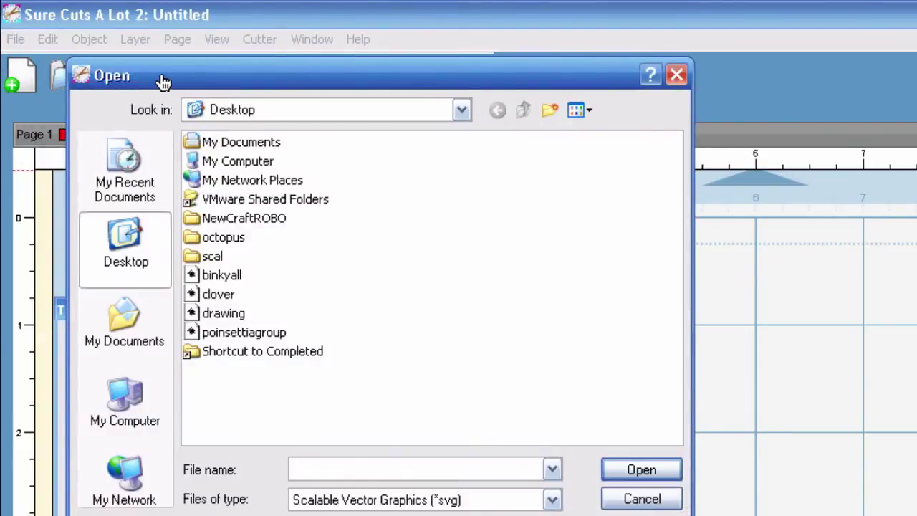
left_click_drag(163, 83, 193, 174)
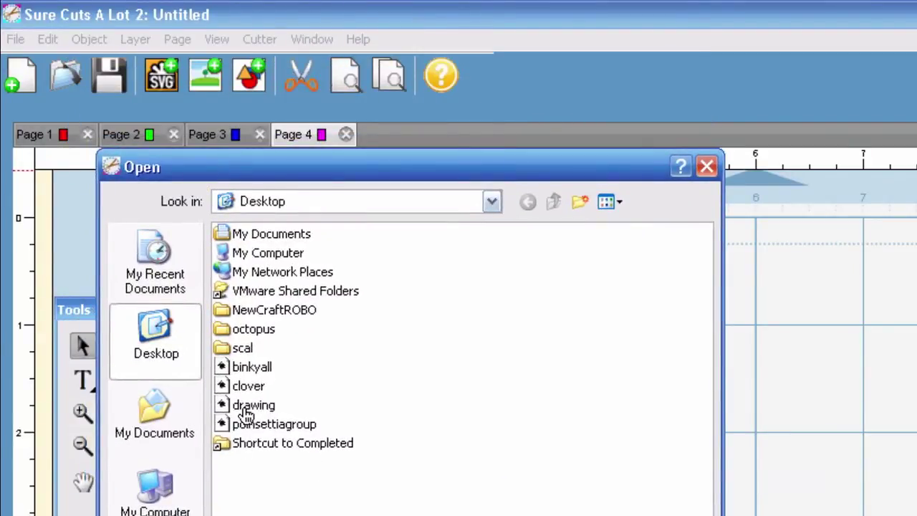
left_click(245, 406)
double_click(240, 406)
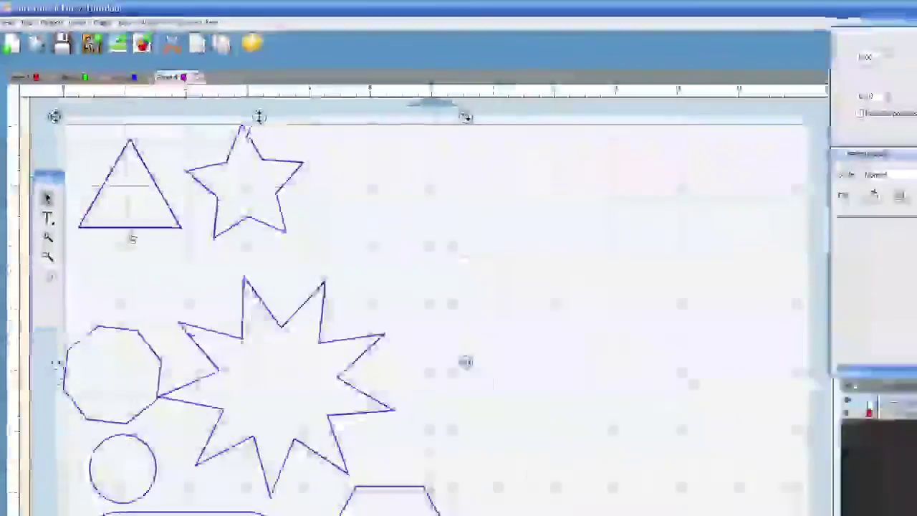
- Resize the imported shapes to 3.91 by 4.75 inches and move them onto the mat
scroll(525, 321, "down", 2)
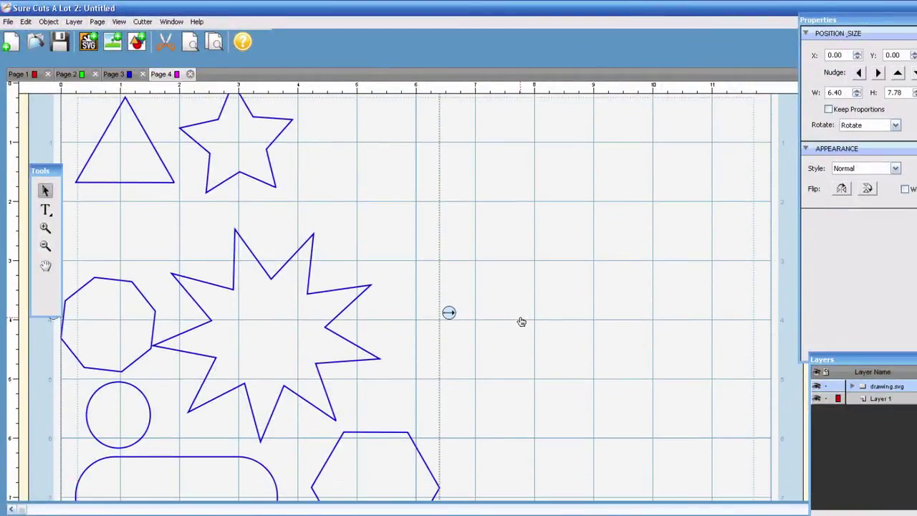
scroll(449, 366, "down", 1)
scroll(448, 366, "down", 3)
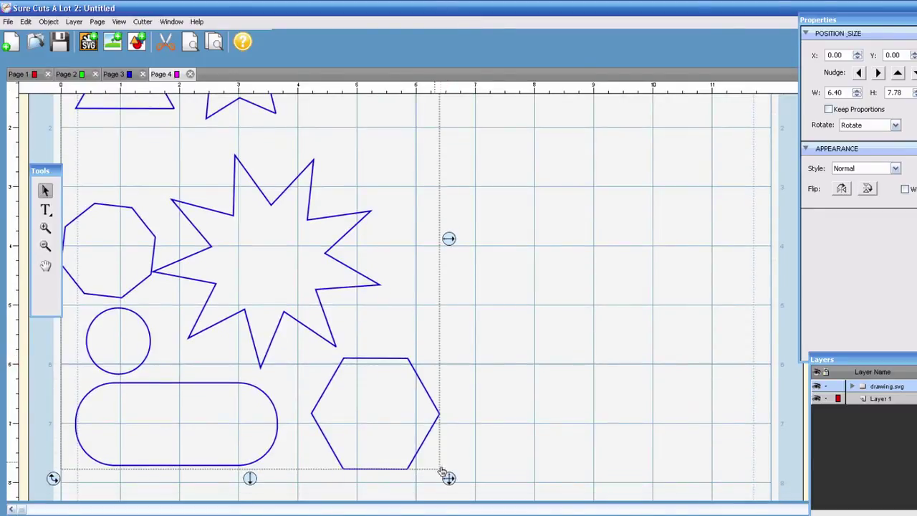
left_click_drag(448, 478, 305, 333)
scroll(306, 333, "up", 6)
scroll(305, 332, "up", 2)
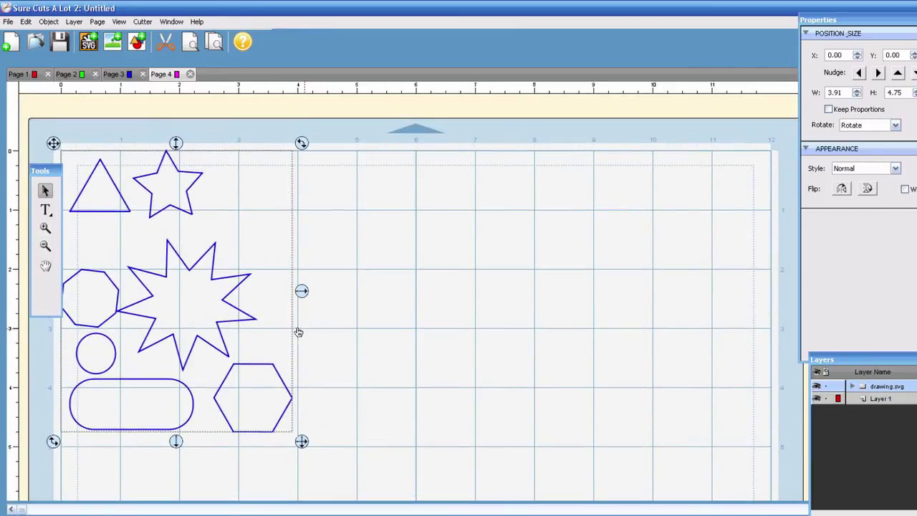
left_click_drag(105, 174, 305, 207)
- Expand drawing.svg in Layers and ungroup the imported shapes into separate pieces
left_click(180, 211)
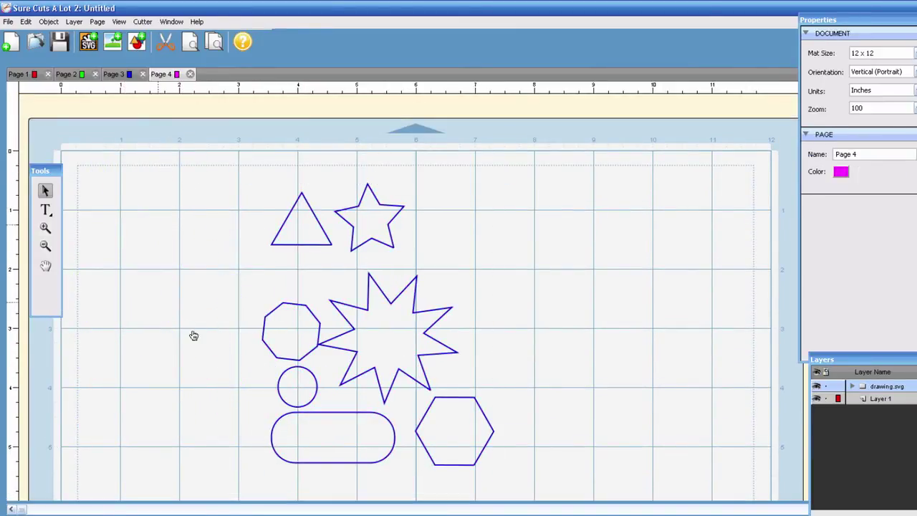
left_click(381, 335)
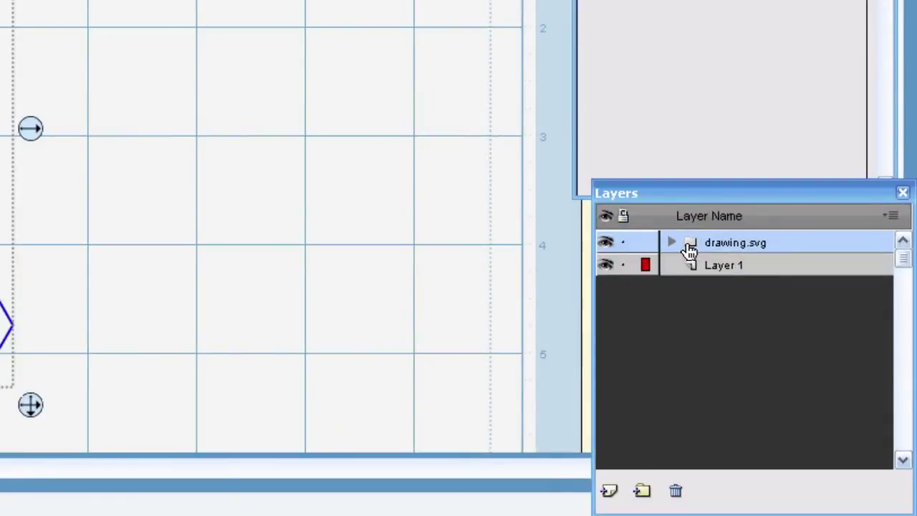
left_click(673, 244)
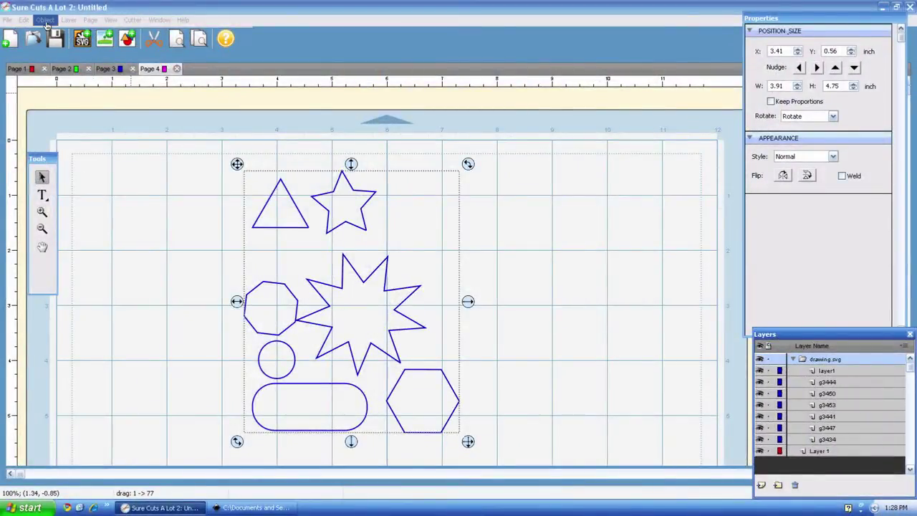
left_click(45, 20)
left_click(58, 59)
left_click(312, 213)
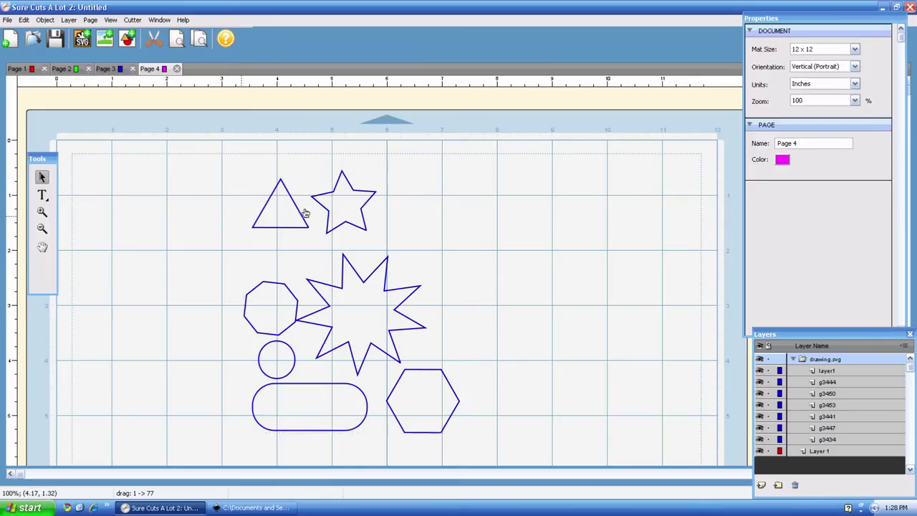
- Move the blue triangle to the left and the blue star to the right
left_click(300, 213)
key("ctrl+c")
key("ctrl+v")
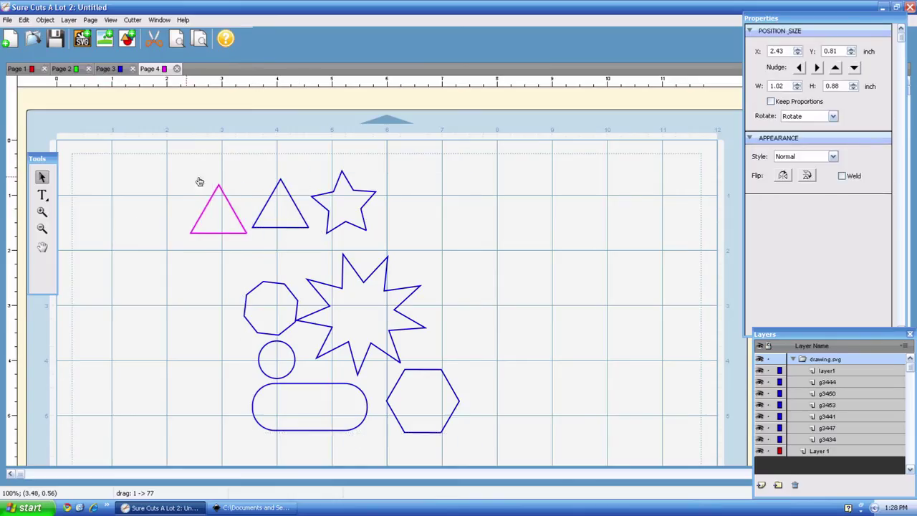
left_click_drag(222, 184, 222, 185)
left_click(353, 207)
left_click_drag(327, 172, 434, 176)
left_click(352, 288)
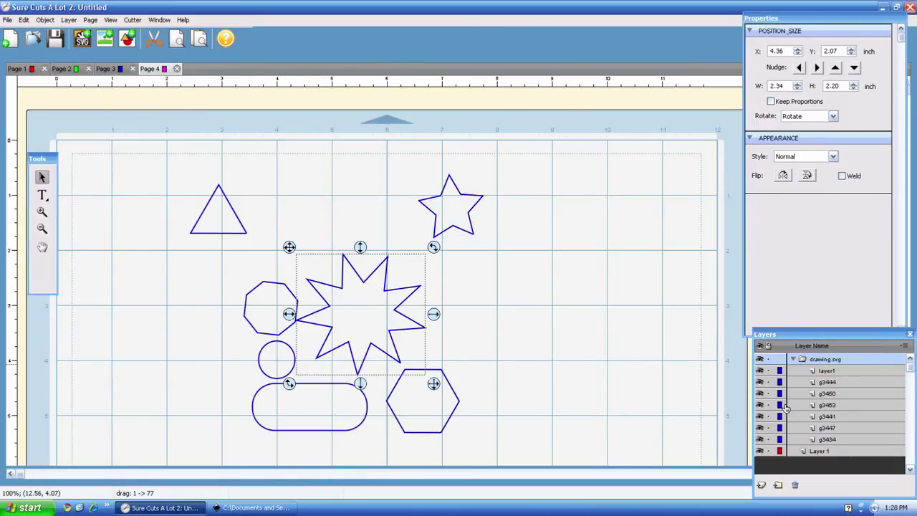
- Set layer1's colour to red in Layer Properties
double_click(781, 374)
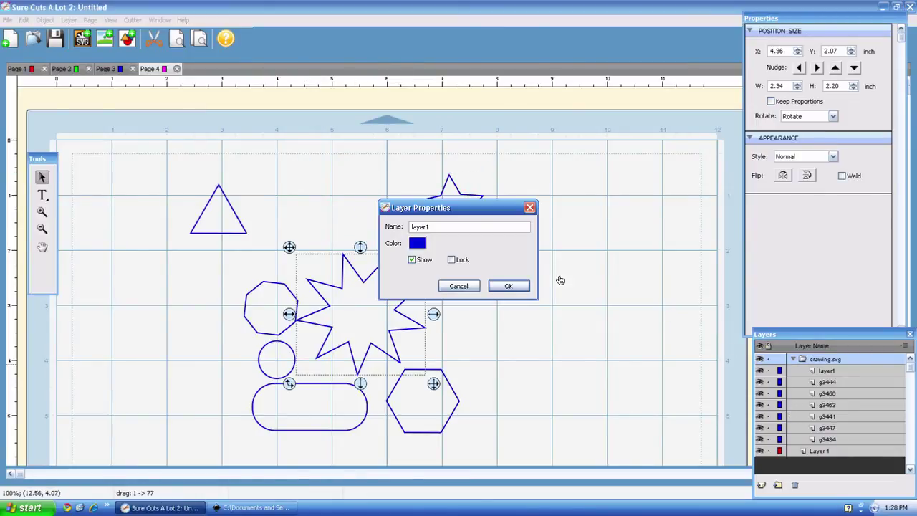
left_click(418, 243)
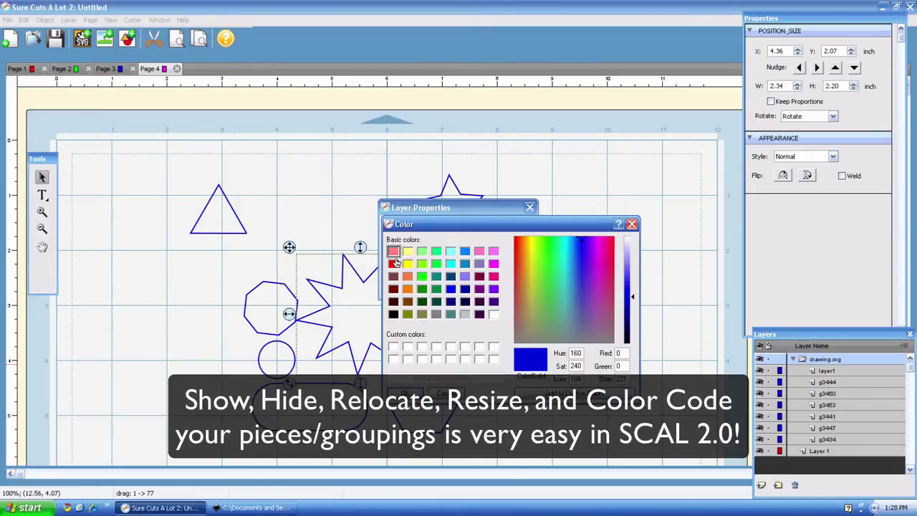
left_click(393, 263)
left_click(405, 393)
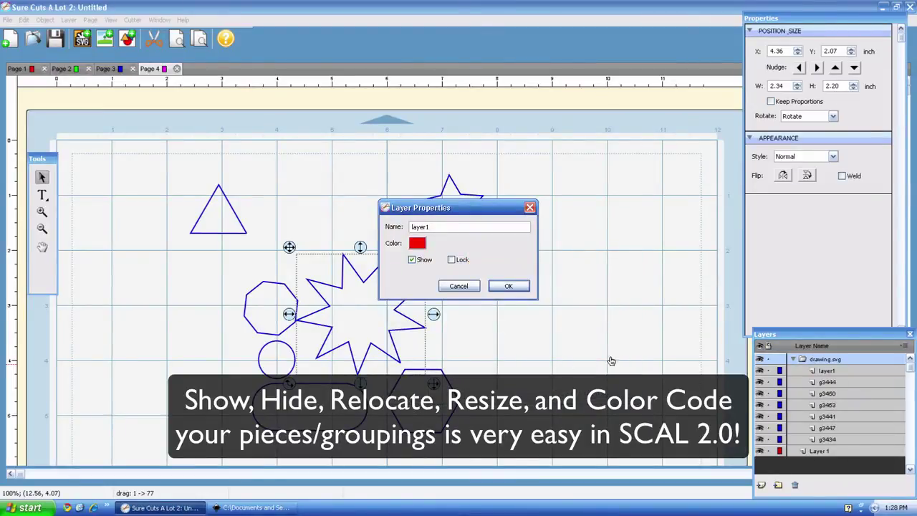
left_click(519, 289)
- Select the starburst, octagon and small circle one after another to check them
left_click(389, 258)
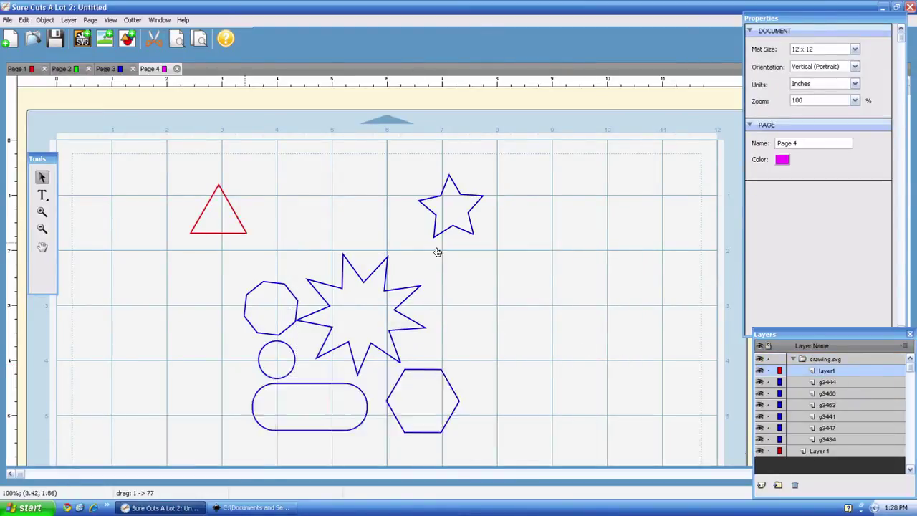
left_click(330, 317)
left_click(258, 318)
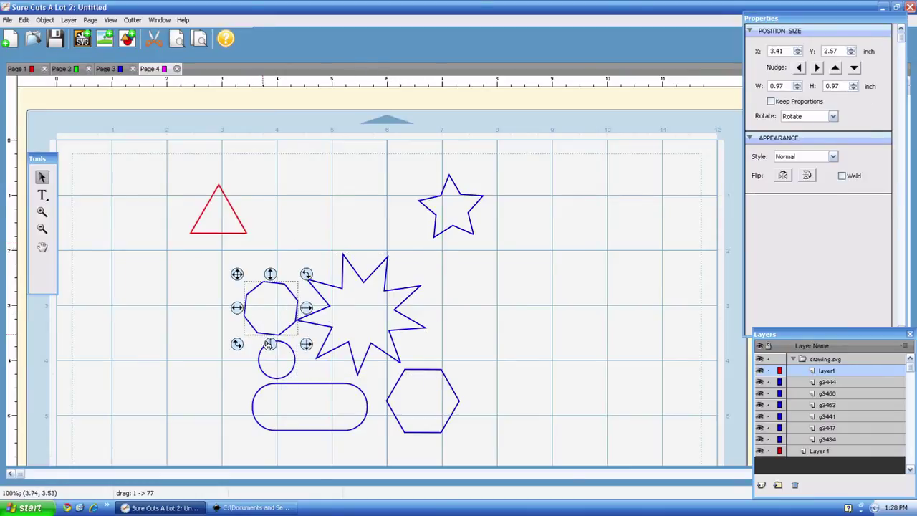
left_click(415, 326)
left_click(283, 377)
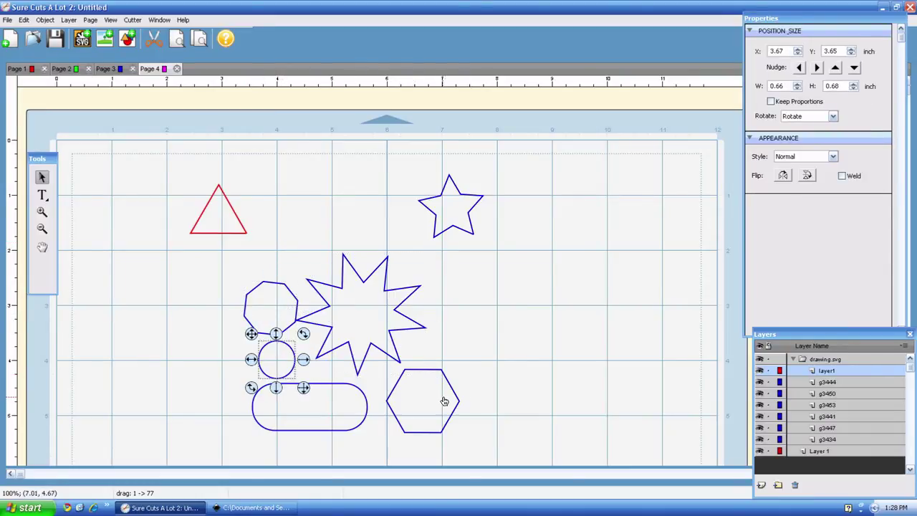